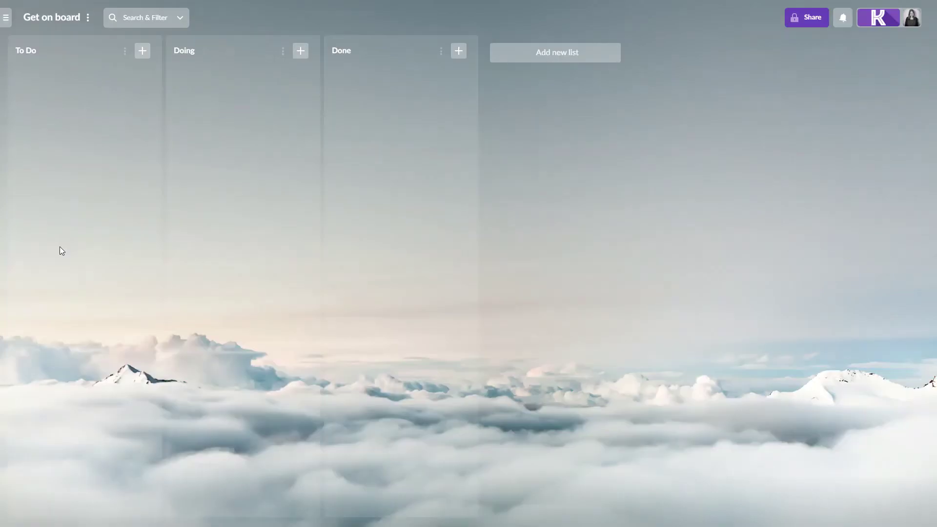
- Add a 'Learn Kanbanchi' card to the To Do list
{"action": "left_click", "coordinate": [142, 52]}
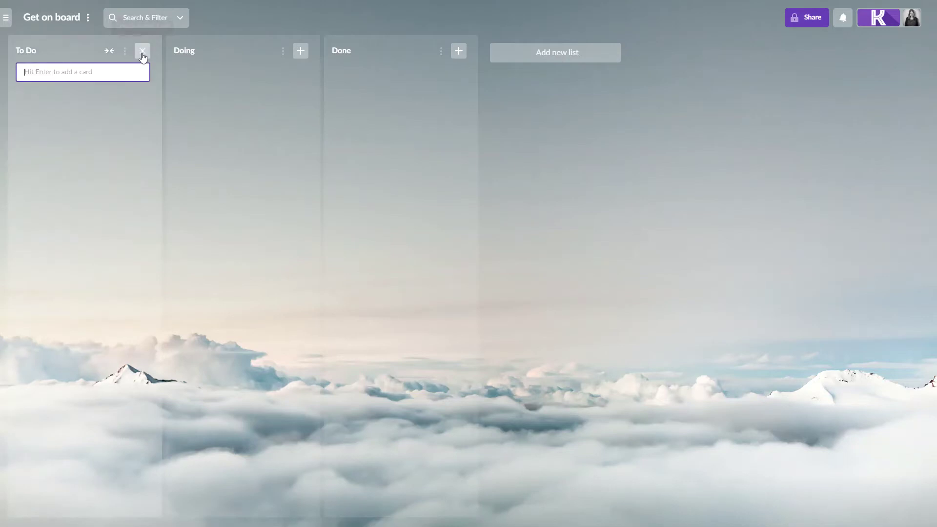
{"action": "type", "text": "L"}
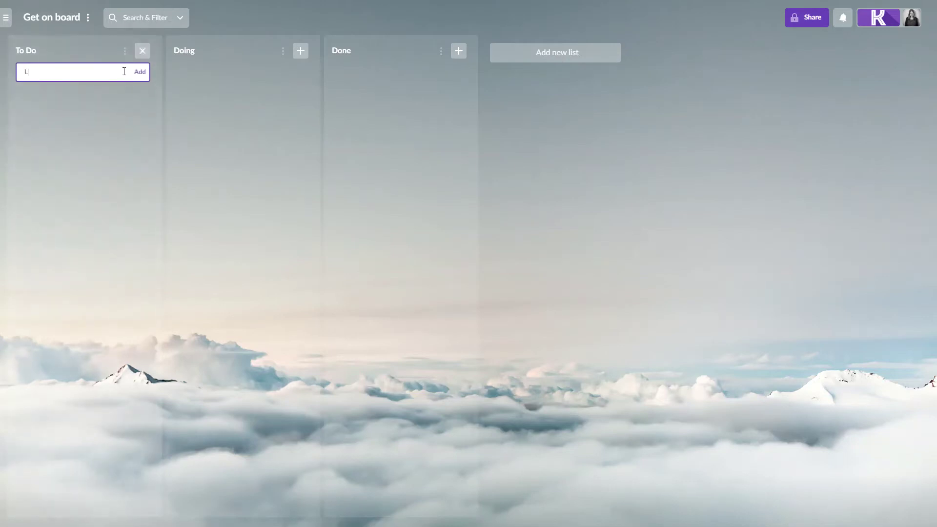
{"action": "type", "text": "earn Kanbanchi"}
{"action": "key", "text": "Return"}
{"action": "left_click", "coordinate": [122, 75]}
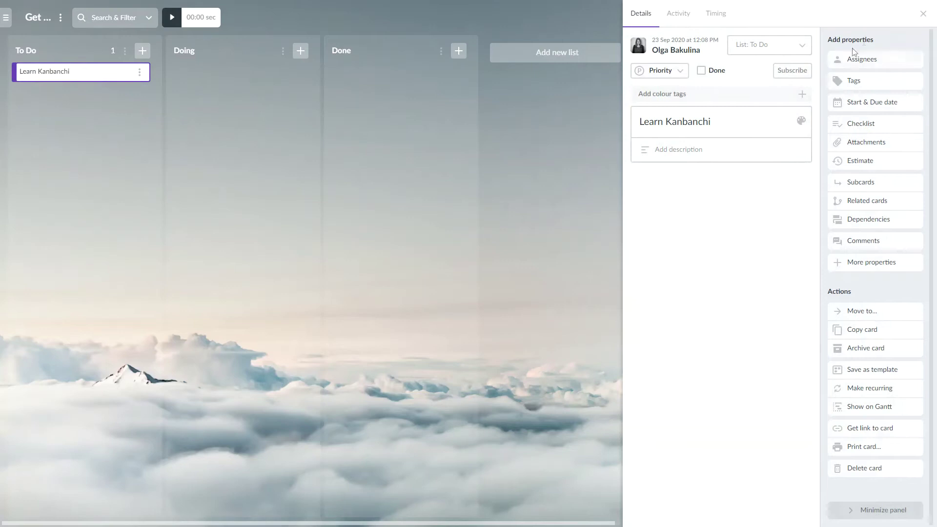
{"action": "left_click", "coordinate": [924, 14]}
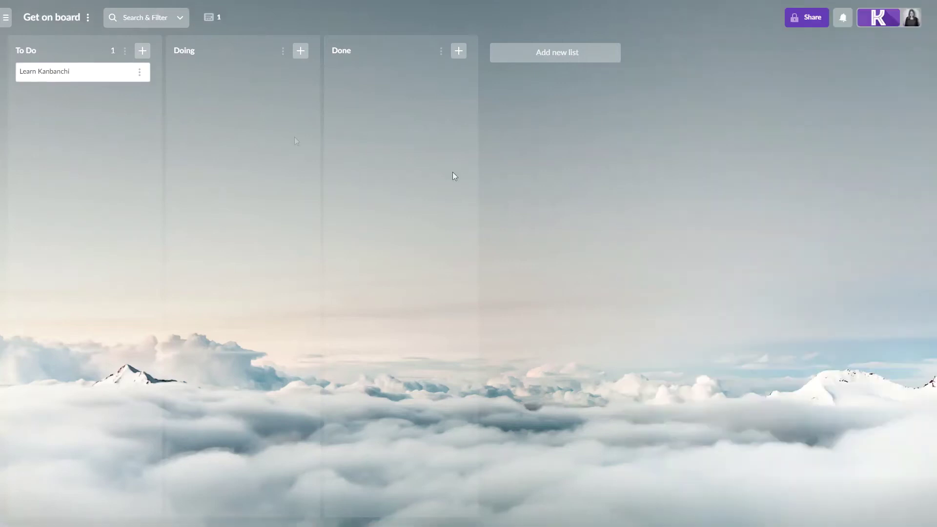
- Add 'Install Kanbanchi' and 'Collaborate with colleagues' cards to To Do
{"action": "left_click", "coordinate": [142, 51]}
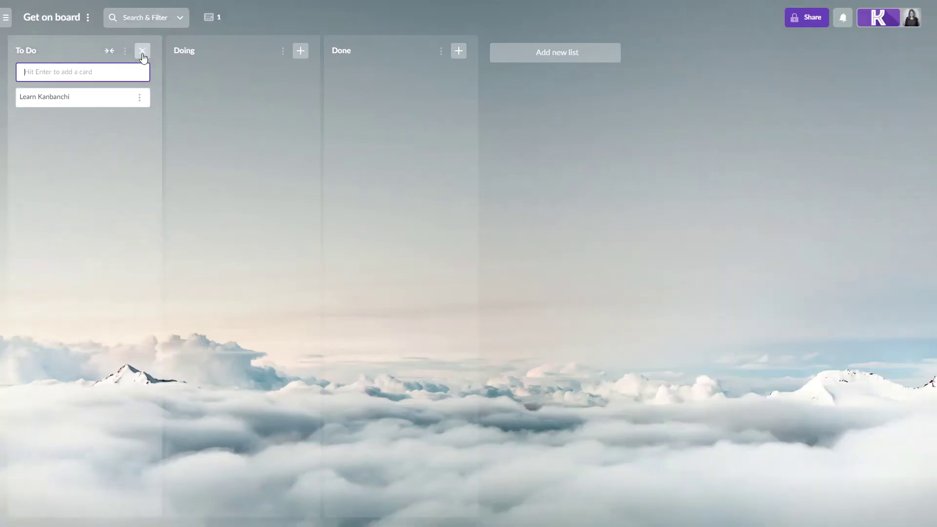
{"action": "type", "text": "Install Kanbanchi"}
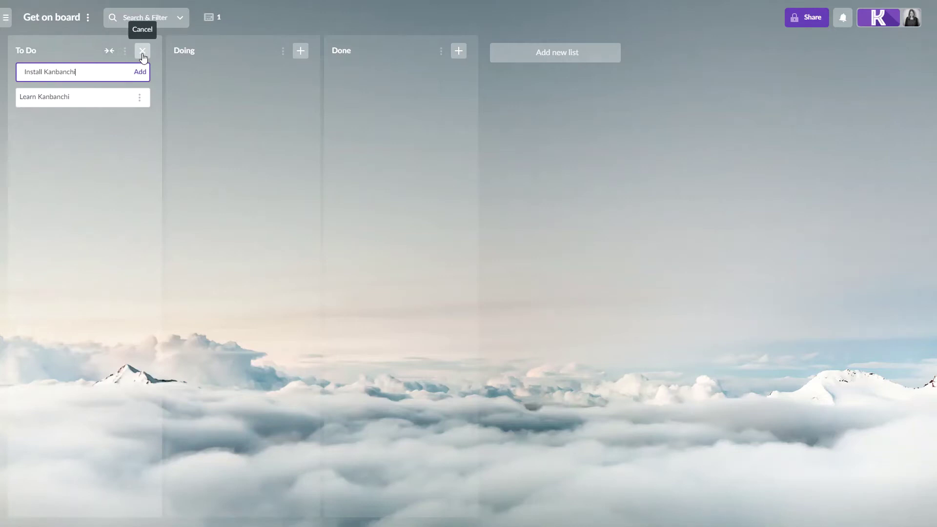
{"action": "key", "text": "Return"}
{"action": "left_click", "coordinate": [923, 14]}
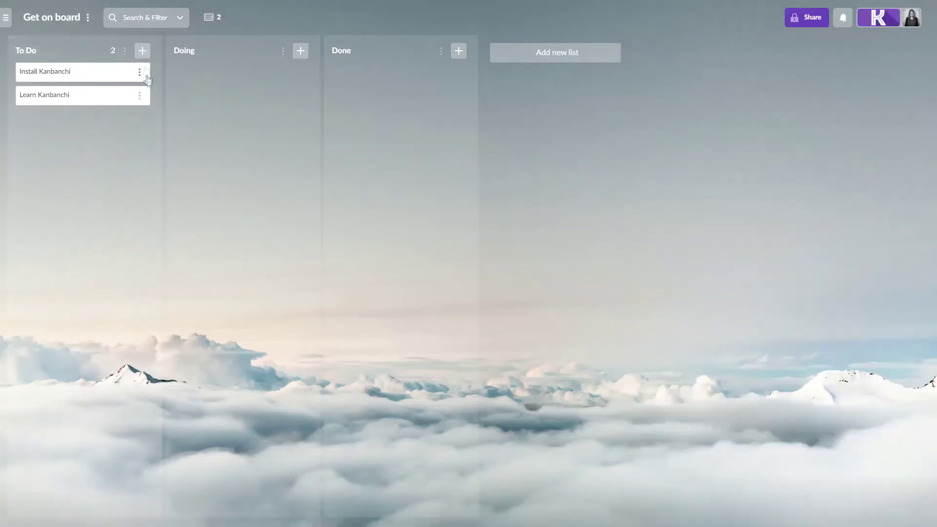
{"action": "left_click", "coordinate": [142, 51]}
{"action": "type", "text": "Collaborate with colleagues"}
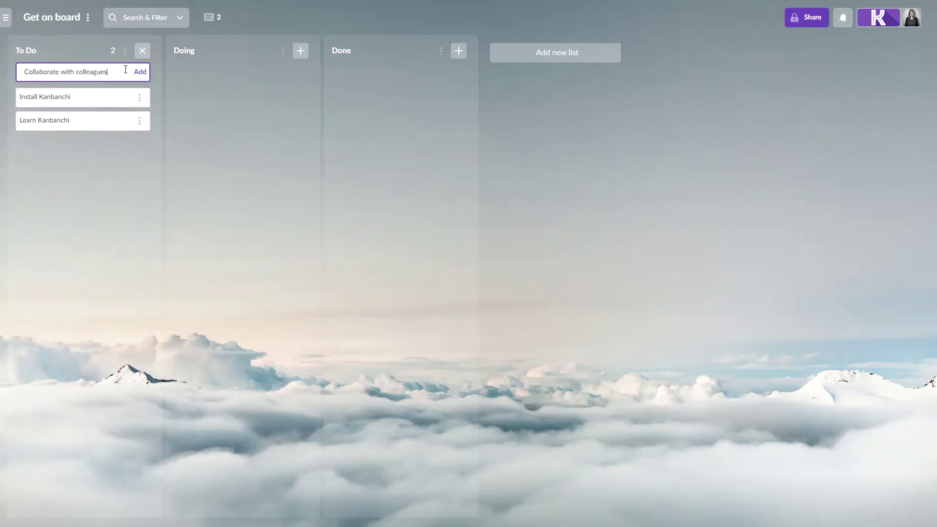
{"action": "key", "text": "Return"}
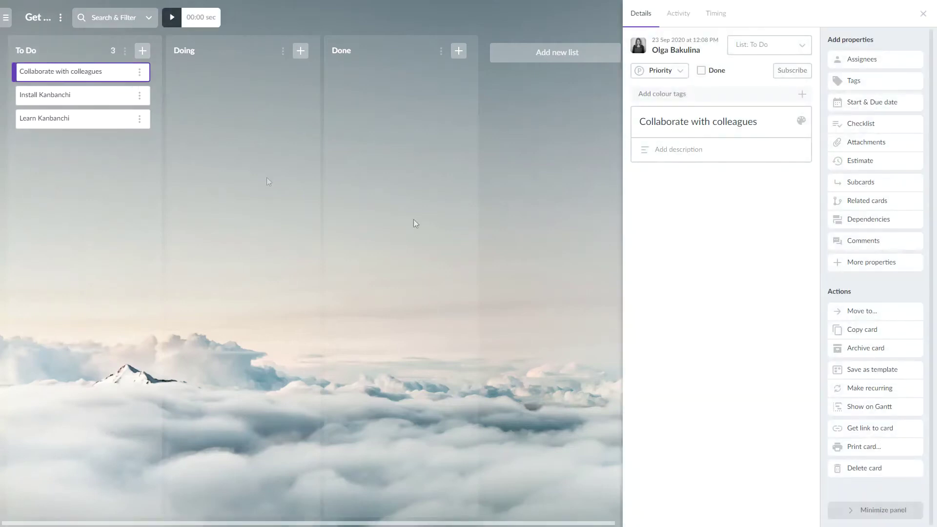
{"action": "left_click", "coordinate": [923, 15]}
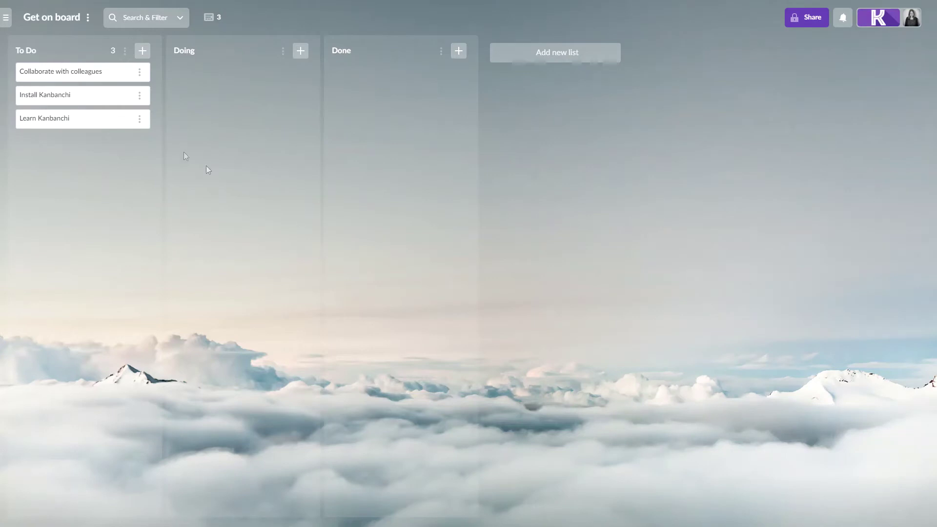
- Drag Install Kanbanchi into Done and Learn Kanbanchi into Doing
{"action": "left_click_drag", "start_coordinate": [123, 99], "coordinate": [404, 81]}
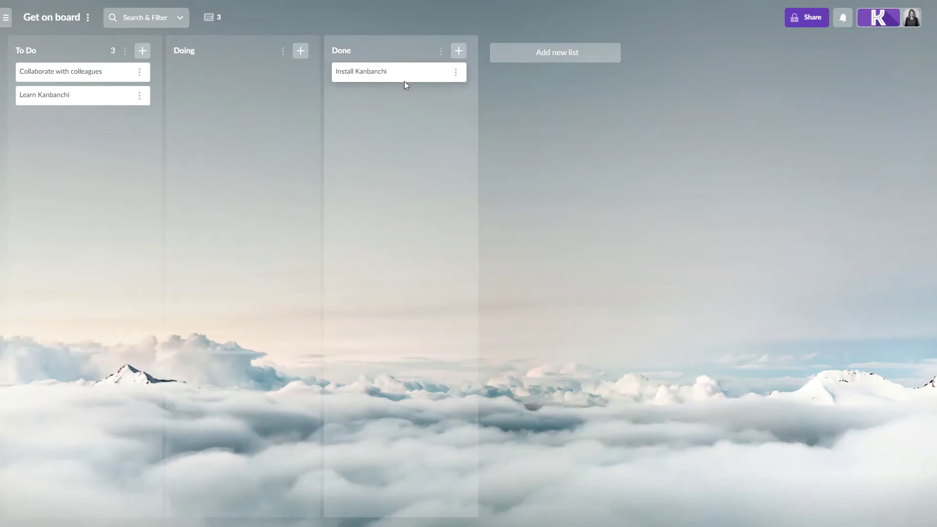
{"action": "left_click_drag", "start_coordinate": [102, 94], "coordinate": [276, 76]}
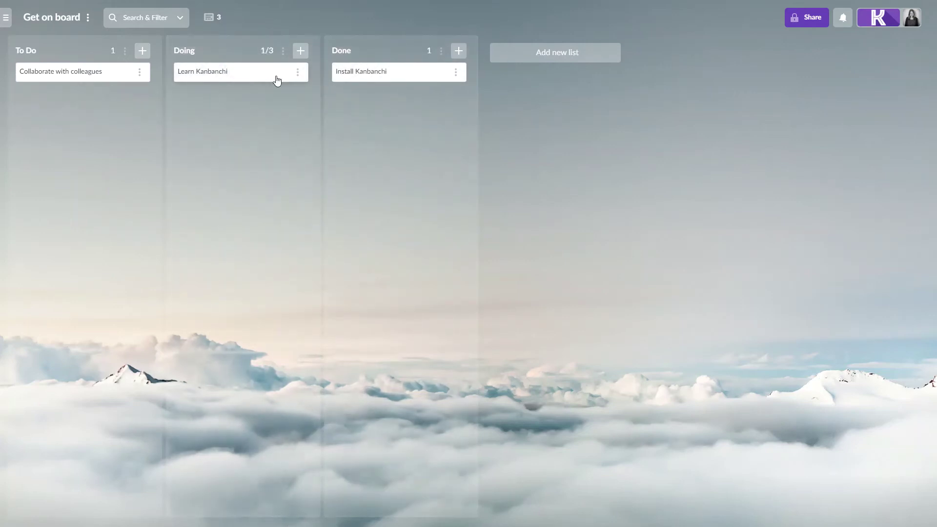
- Create 'New list' with card sorting by priority, descending, and a 5-card limit
{"action": "left_click", "coordinate": [551, 54]}
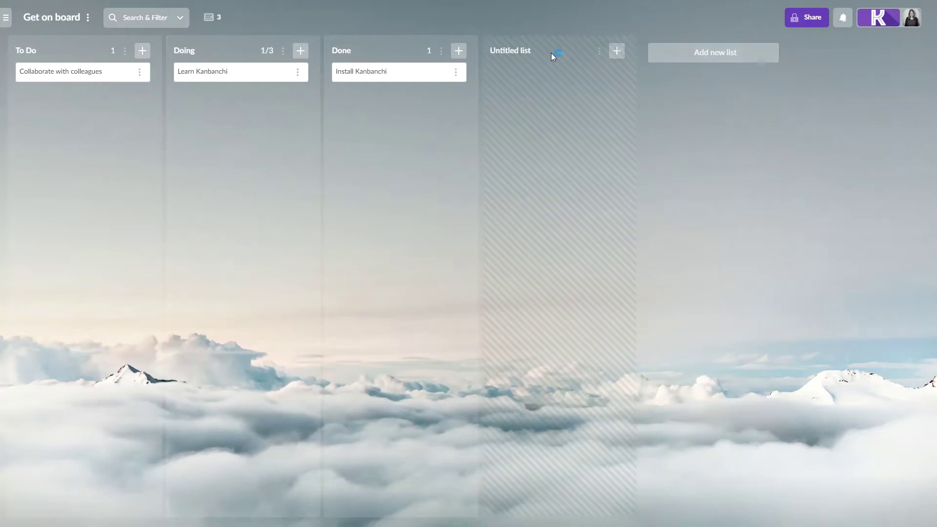
{"action": "type", "text": "New list"}
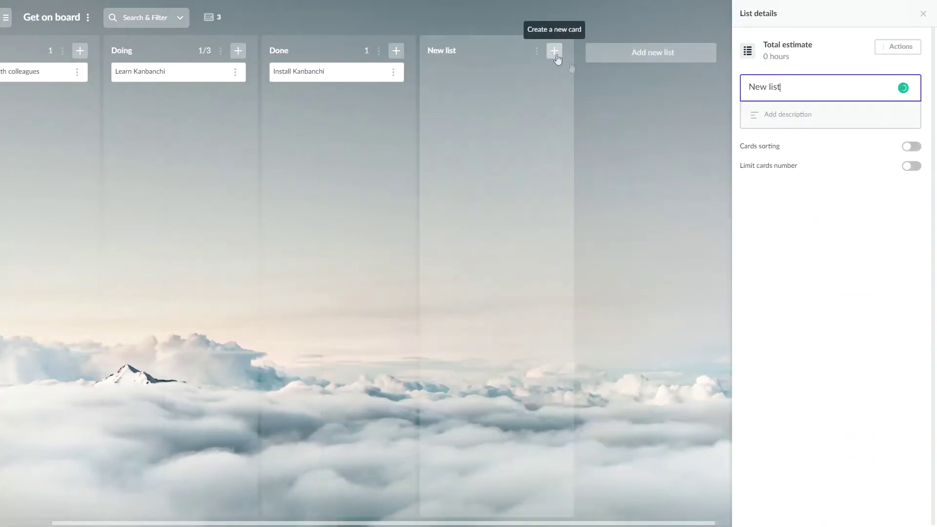
{"action": "left_click", "coordinate": [909, 148]}
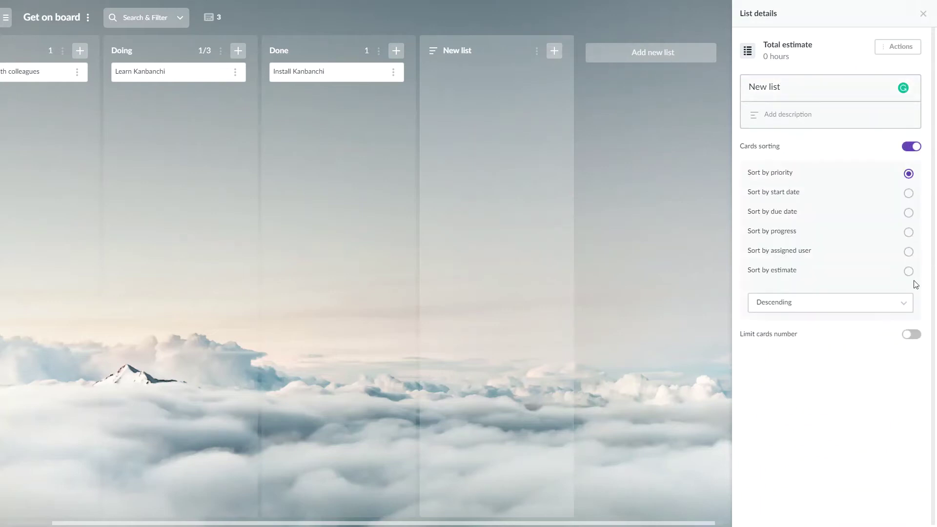
{"action": "left_click", "coordinate": [913, 336]}
{"action": "left_click", "coordinate": [831, 408]}
{"action": "left_click", "coordinate": [923, 14]}
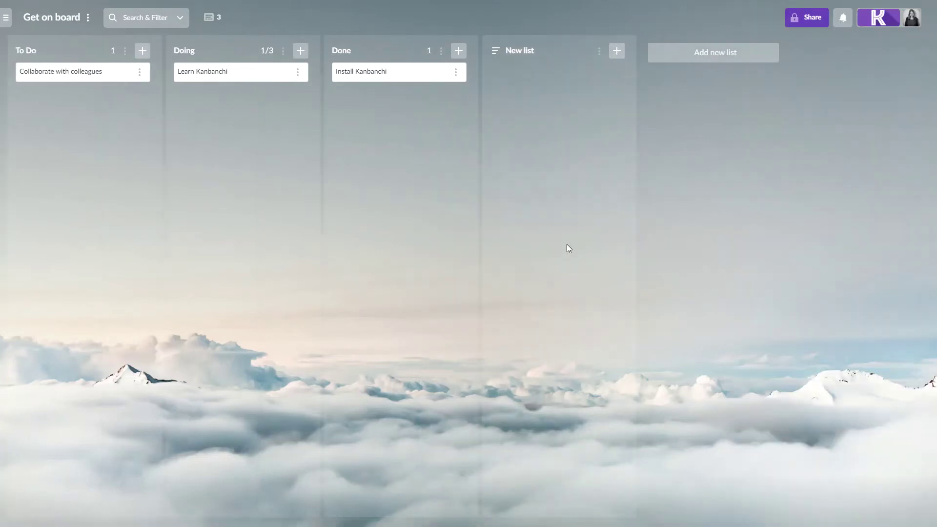
- Open Board settings and scroll Board Details down to the CSV and Google Spreadsheet export options
{"action": "left_click", "coordinate": [69, 22]}
{"action": "left_click", "coordinate": [69, 45]}
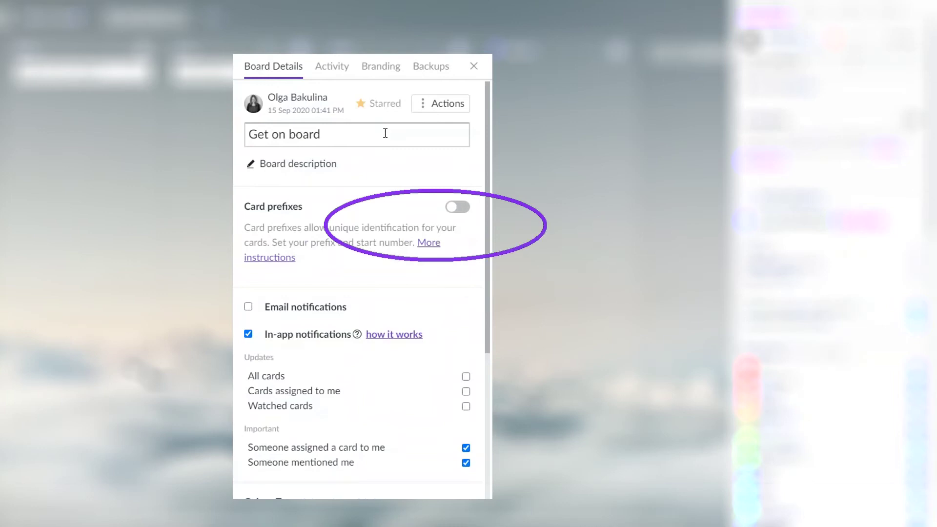
{"action": "scroll", "coordinate": [386, 133], "scroll_direction": "down", "scroll_amount": 3}
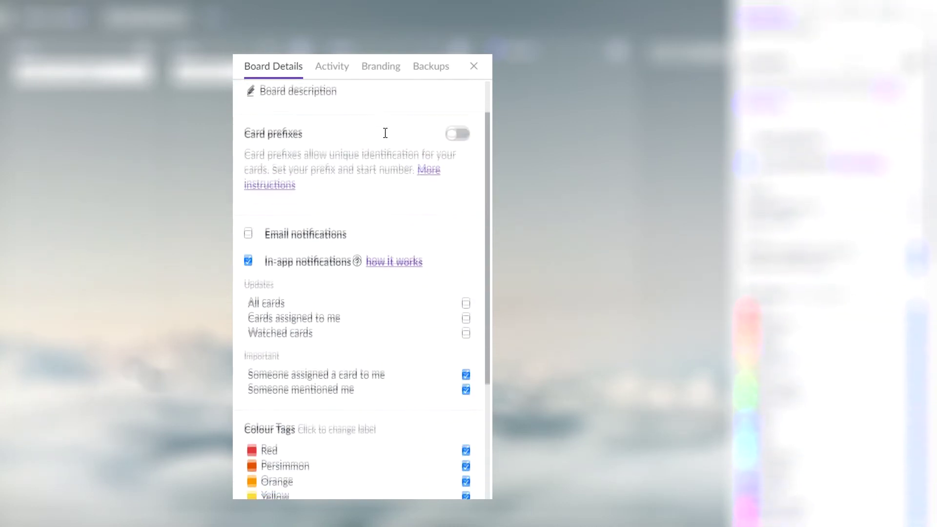
{"action": "scroll", "coordinate": [385, 132], "scroll_direction": "down", "scroll_amount": 1}
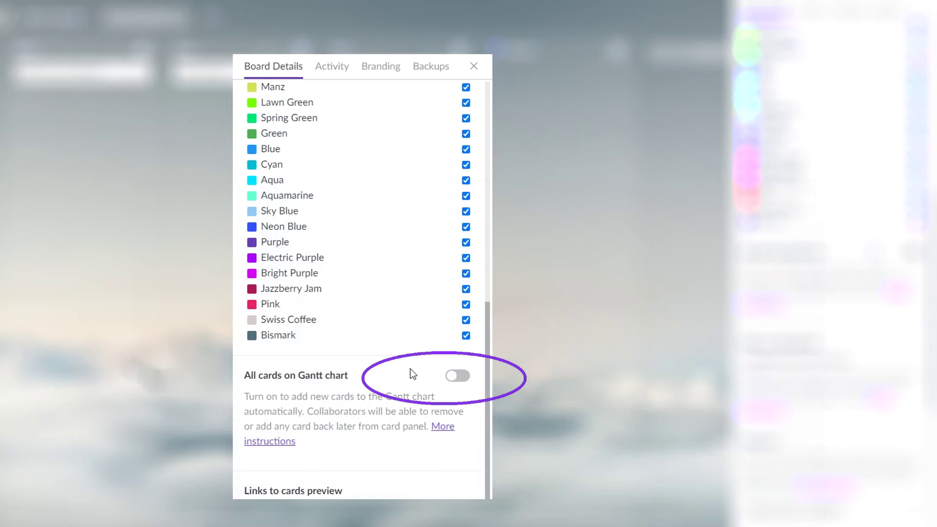
{"action": "scroll", "coordinate": [413, 373], "scroll_direction": "down", "scroll_amount": 6}
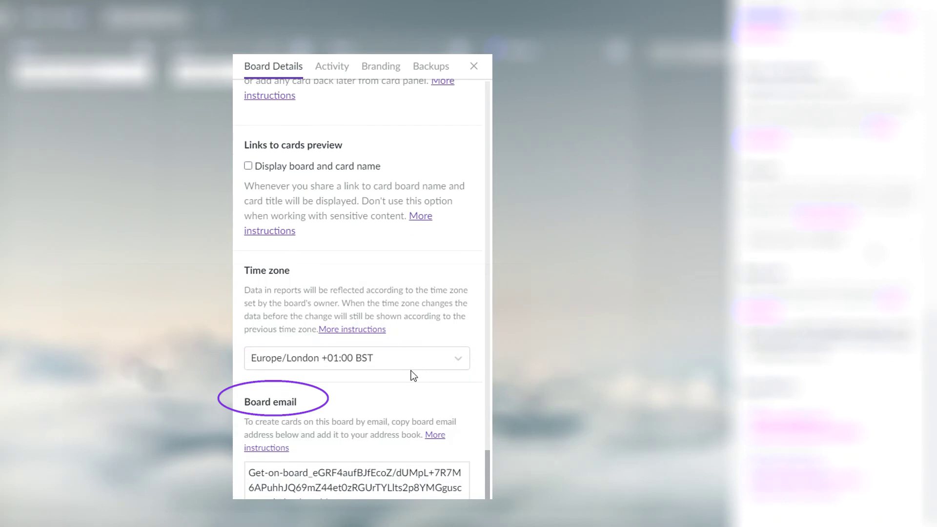
{"action": "scroll", "coordinate": [411, 375], "scroll_direction": "down", "scroll_amount": 5}
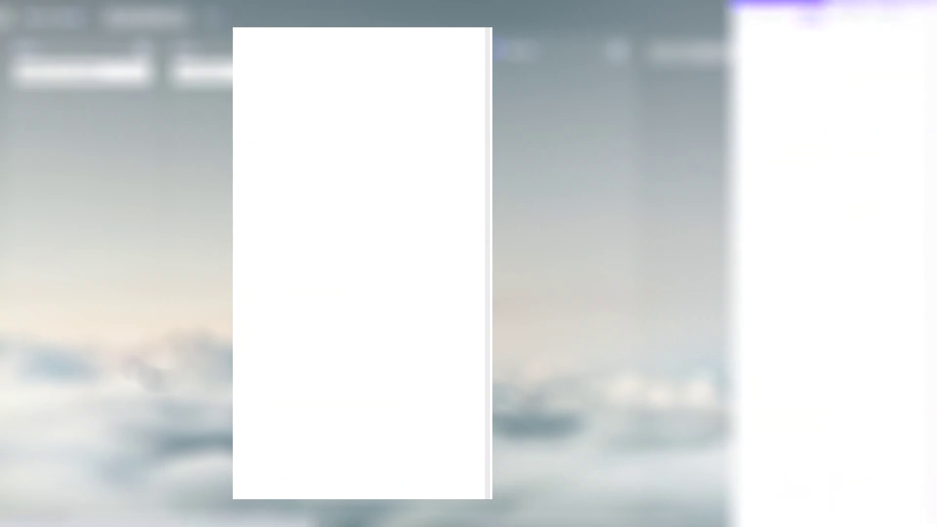
- Scroll through the board's Activity feed, then show the logo and background Branding options
{"action": "left_click", "coordinate": [332, 52]}
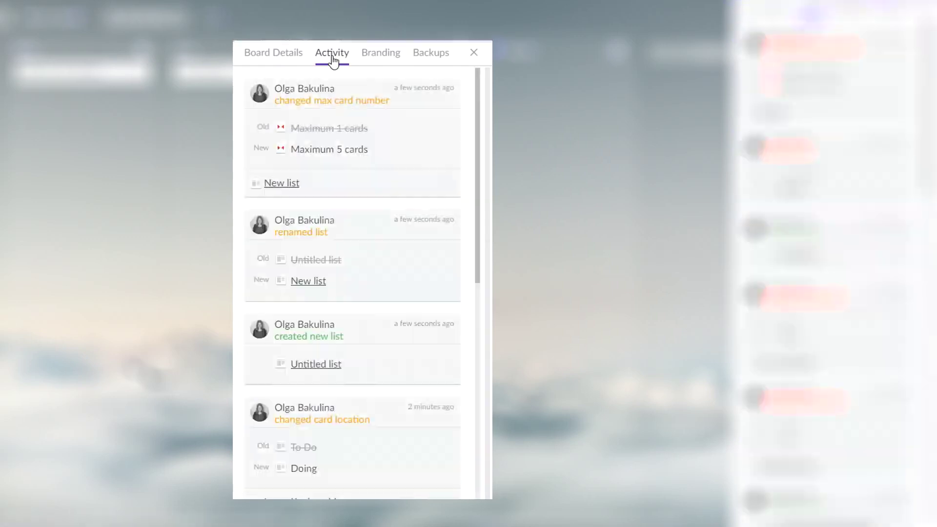
{"action": "scroll", "coordinate": [363, 299], "scroll_direction": "down", "scroll_amount": 5}
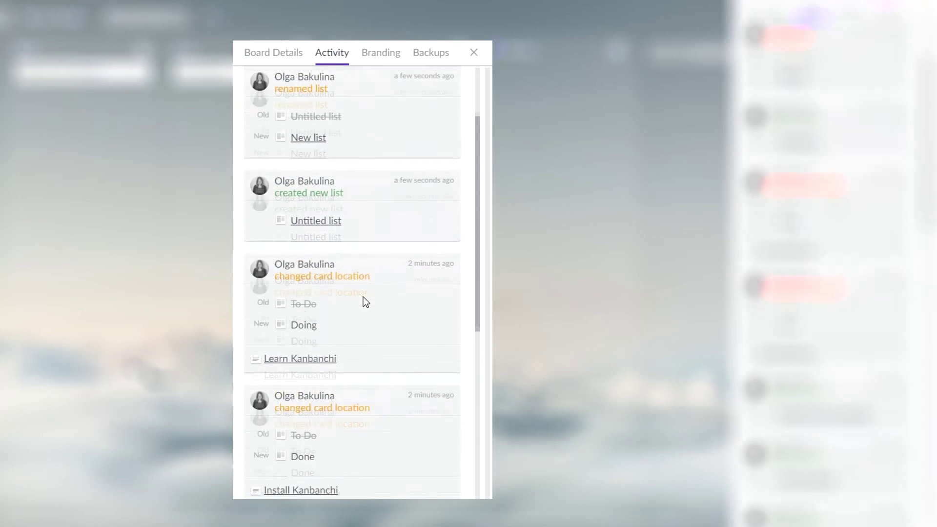
{"action": "scroll", "coordinate": [364, 299], "scroll_direction": "down", "scroll_amount": 4}
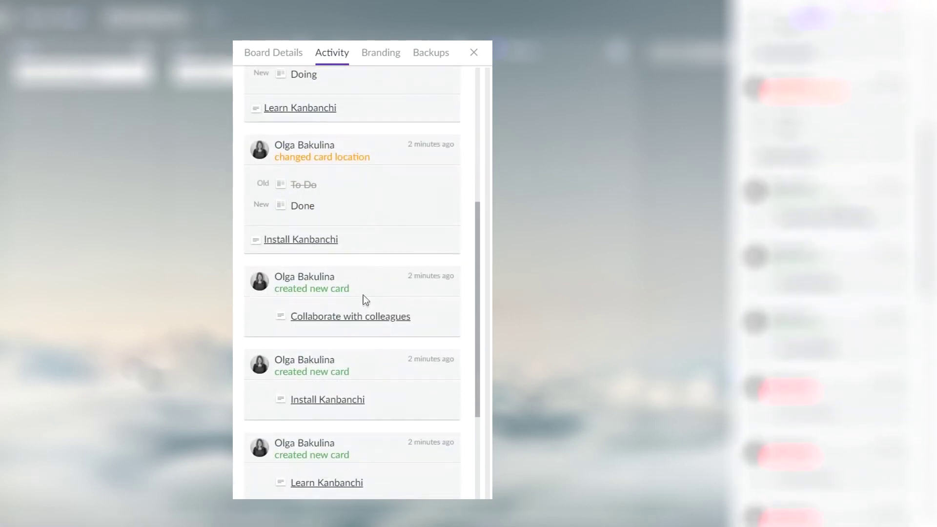
{"action": "left_click", "coordinate": [371, 56]}
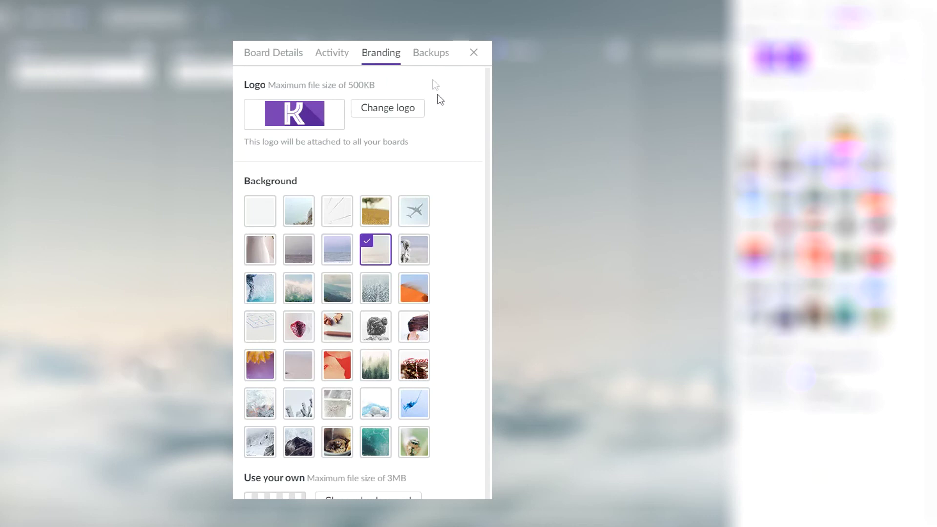
- Enable automatic daily backups in the Backups tab, scheduled for 13:00
{"action": "left_click", "coordinate": [428, 61]}
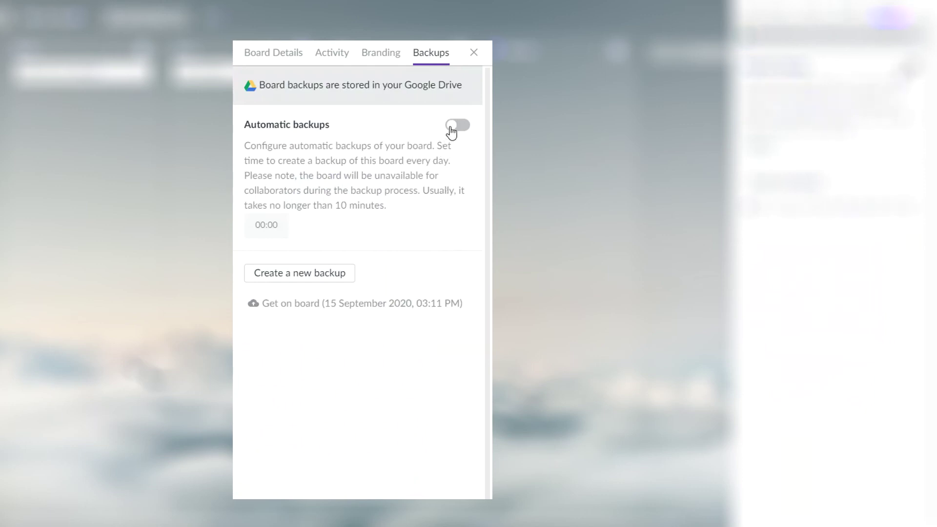
{"action": "left_click", "coordinate": [457, 126]}
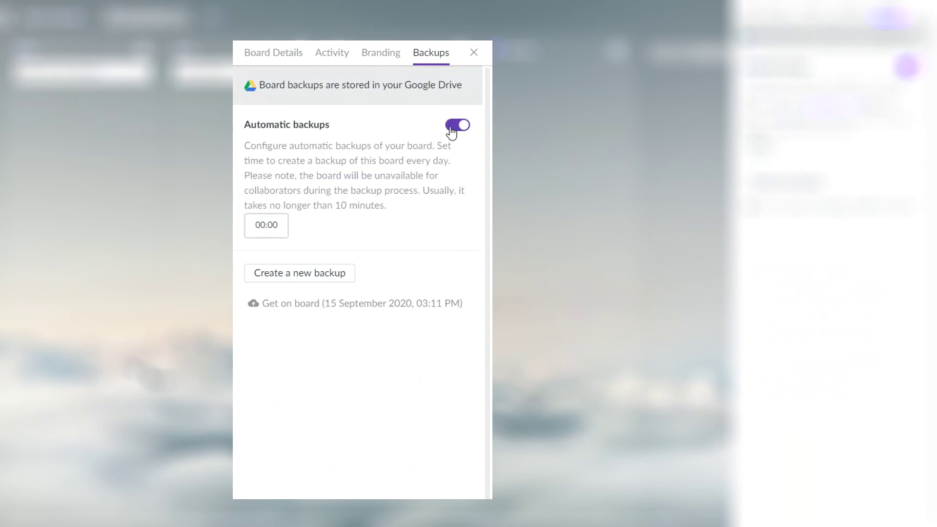
{"action": "left_click", "coordinate": [267, 226]}
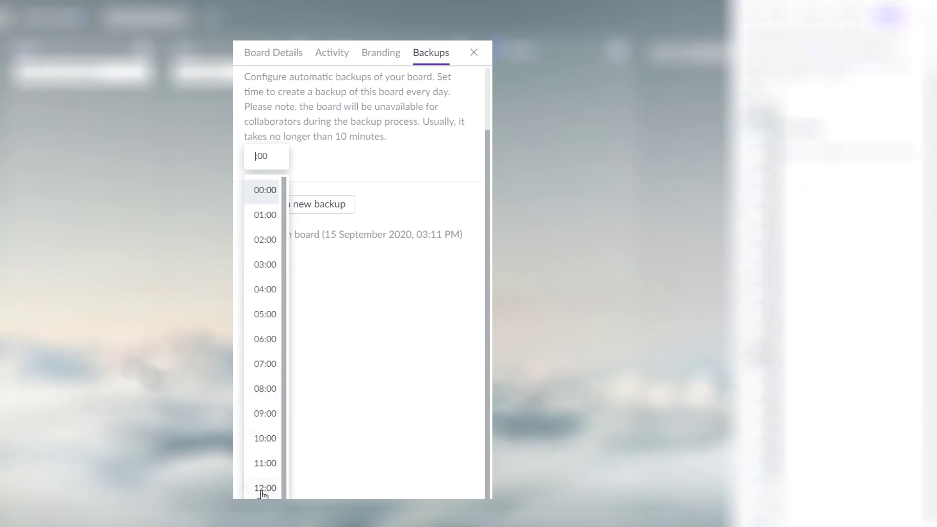
{"action": "scroll", "coordinate": [342, 178], "scroll_direction": "up", "scroll_amount": 2}
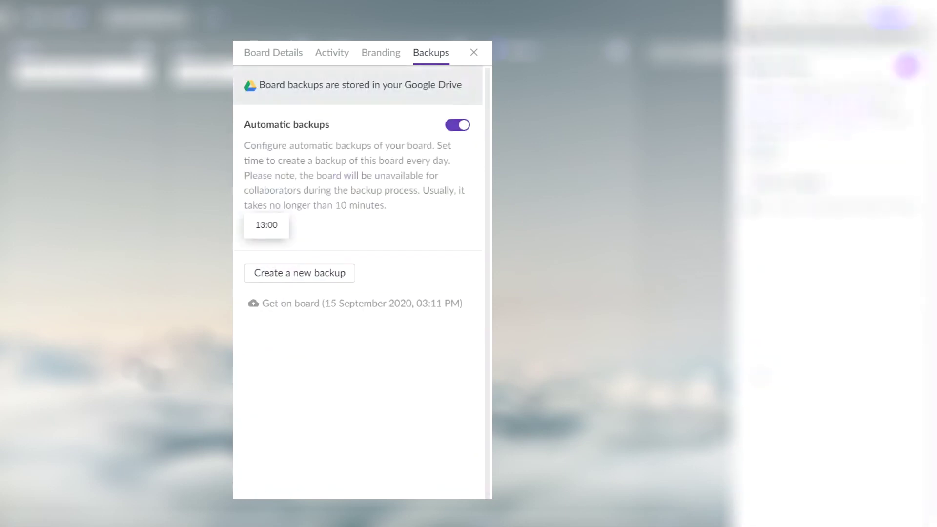